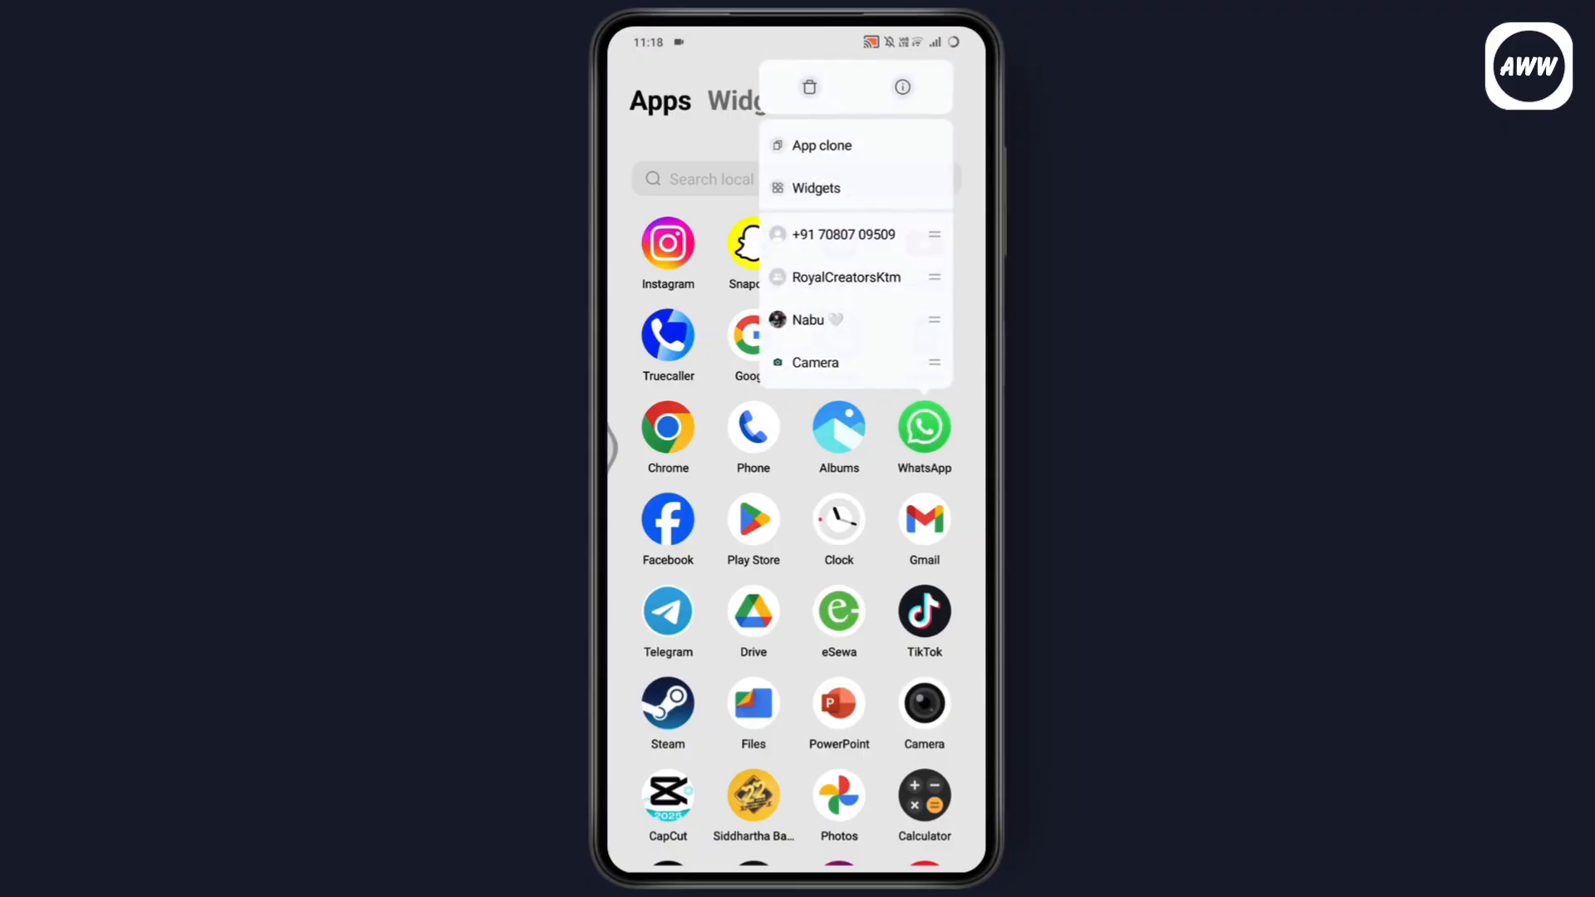
Launch WhatsApp, view the second conversation in the chat list, and return to Chats.
{"action": "left_click", "coordinate": [926, 428]}
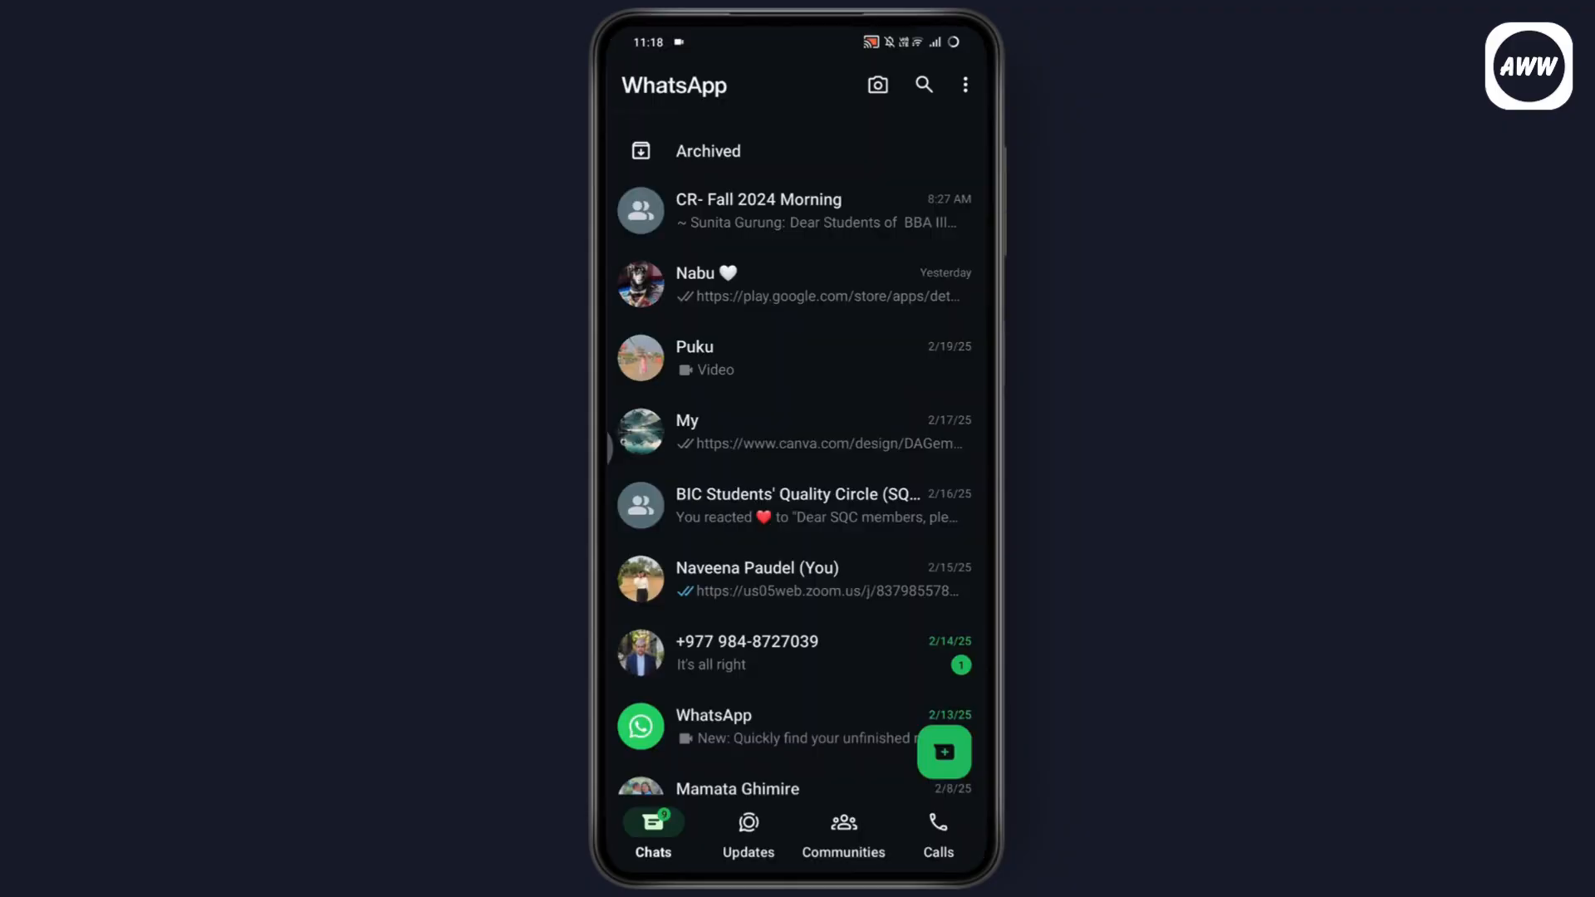
{"action": "left_click", "coordinate": [641, 285]}
{"action": "left_click", "coordinate": [797, 285]}
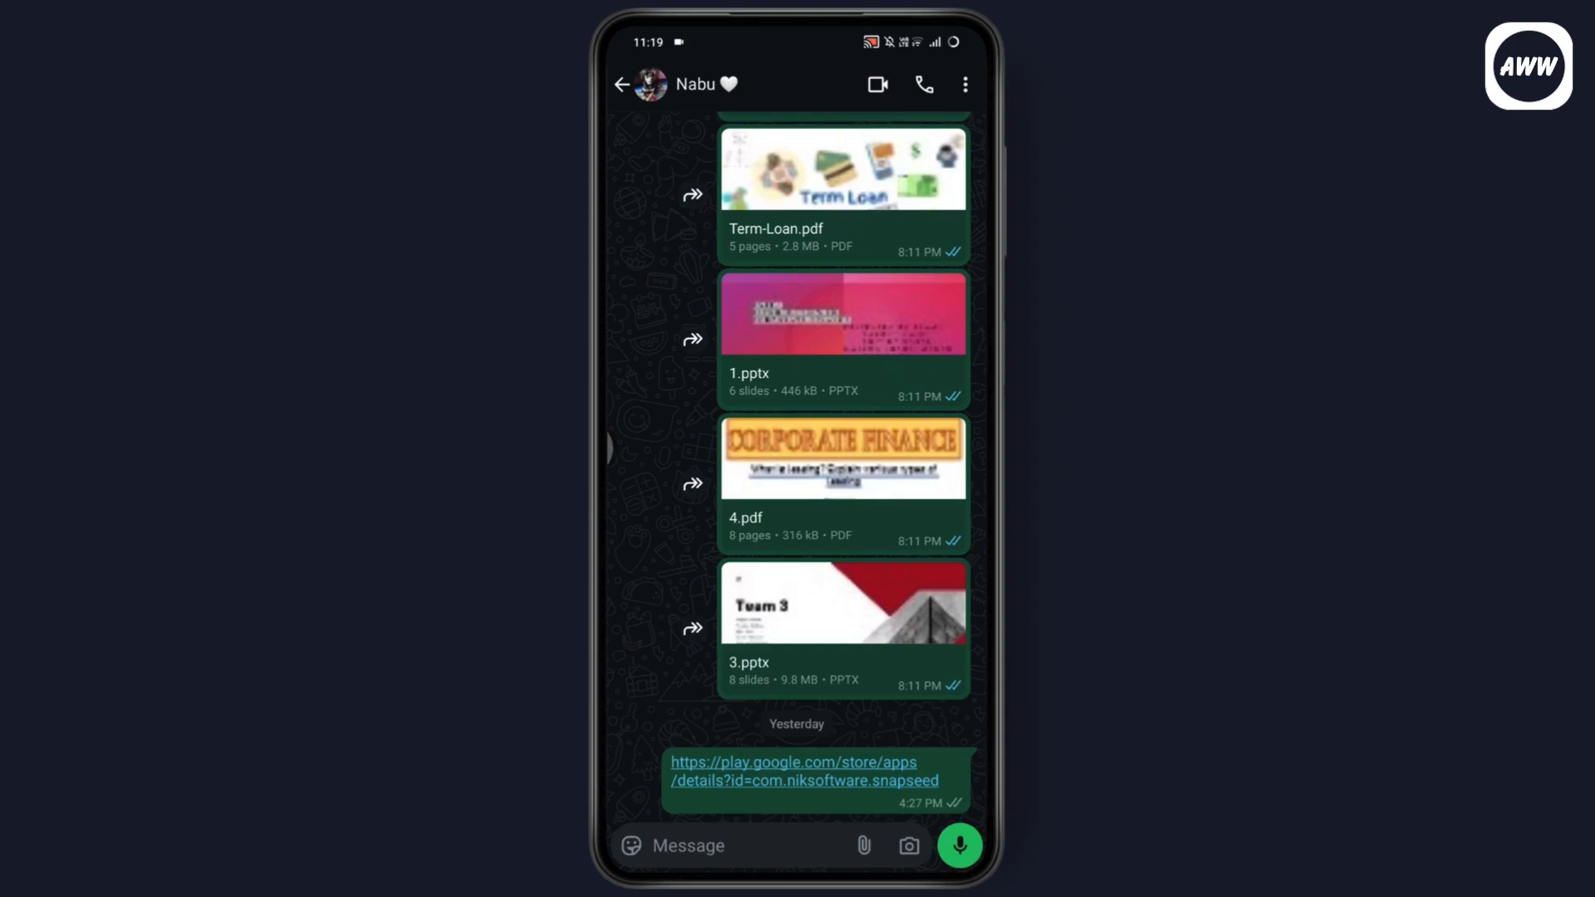
{"action": "key", "text": "Escape"}
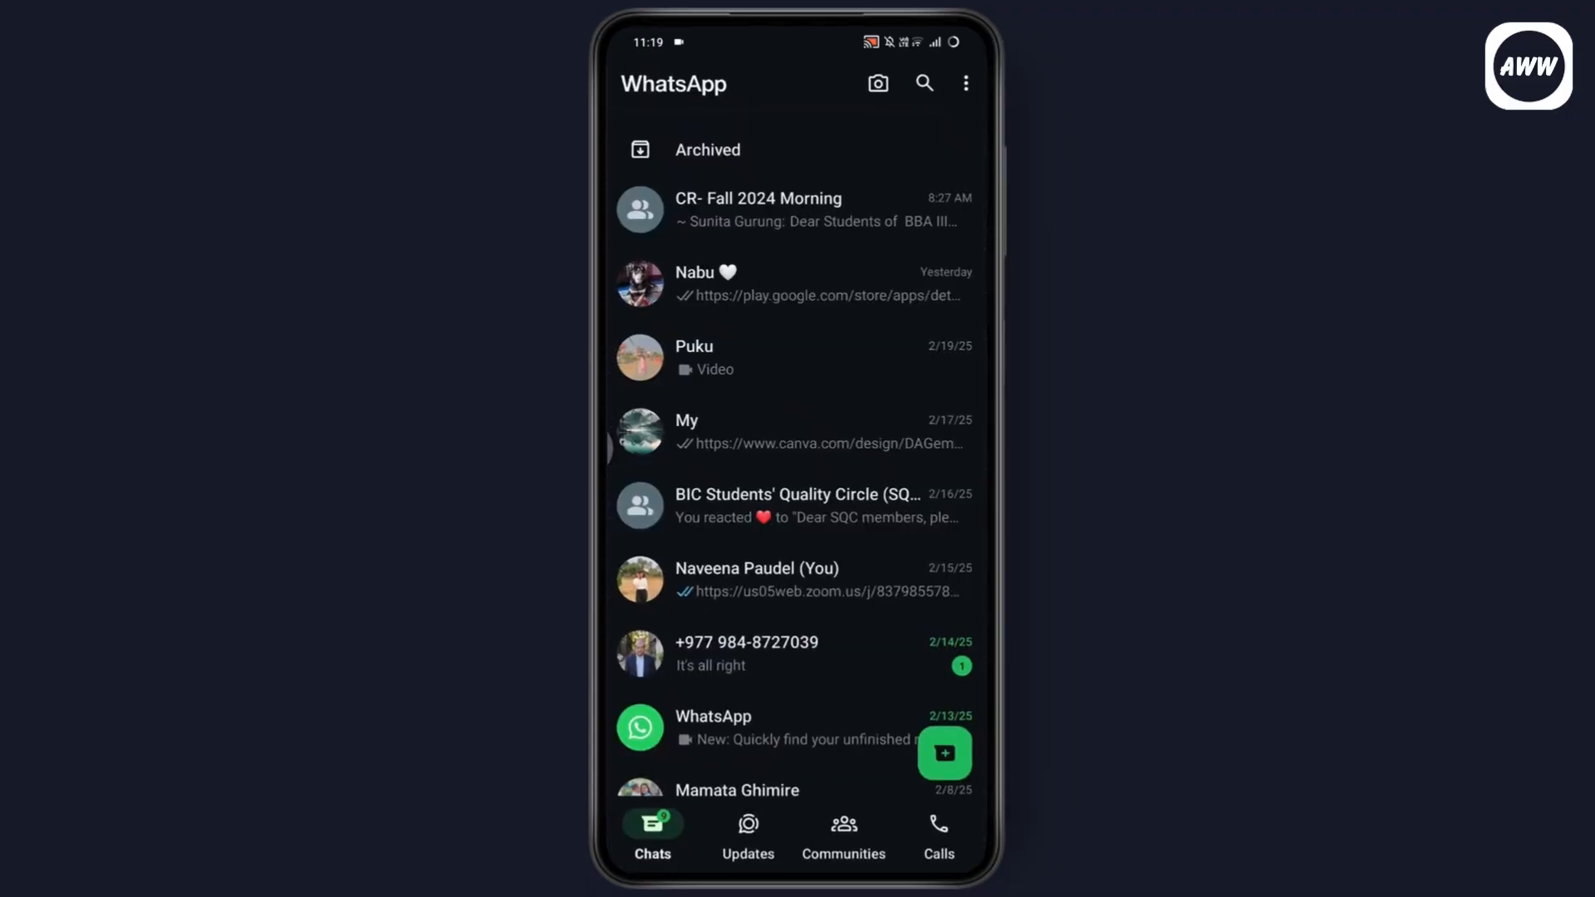
{"action": "left_click", "coordinate": [835, 837]}
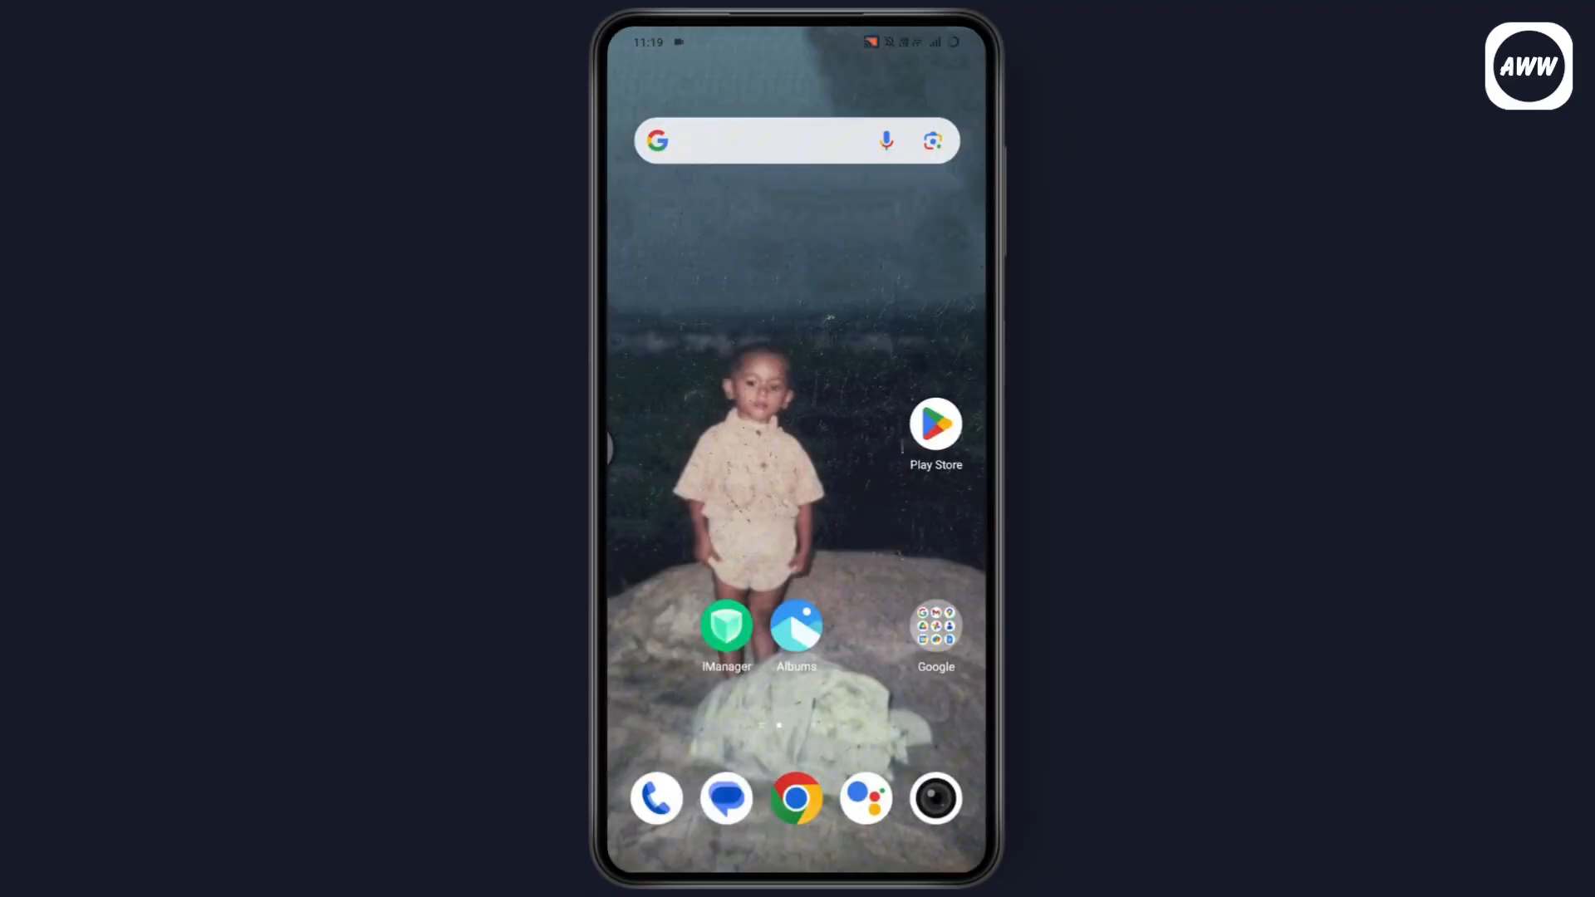
{"action": "scroll", "coordinate": [796, 561], "scroll_direction": "down", "scroll_amount": 3}
{"action": "scroll", "coordinate": [797, 562], "scroll_direction": "down", "scroll_amount": 1}
{"action": "scroll", "coordinate": [796, 561], "scroll_direction": "up", "scroll_amount": 3}
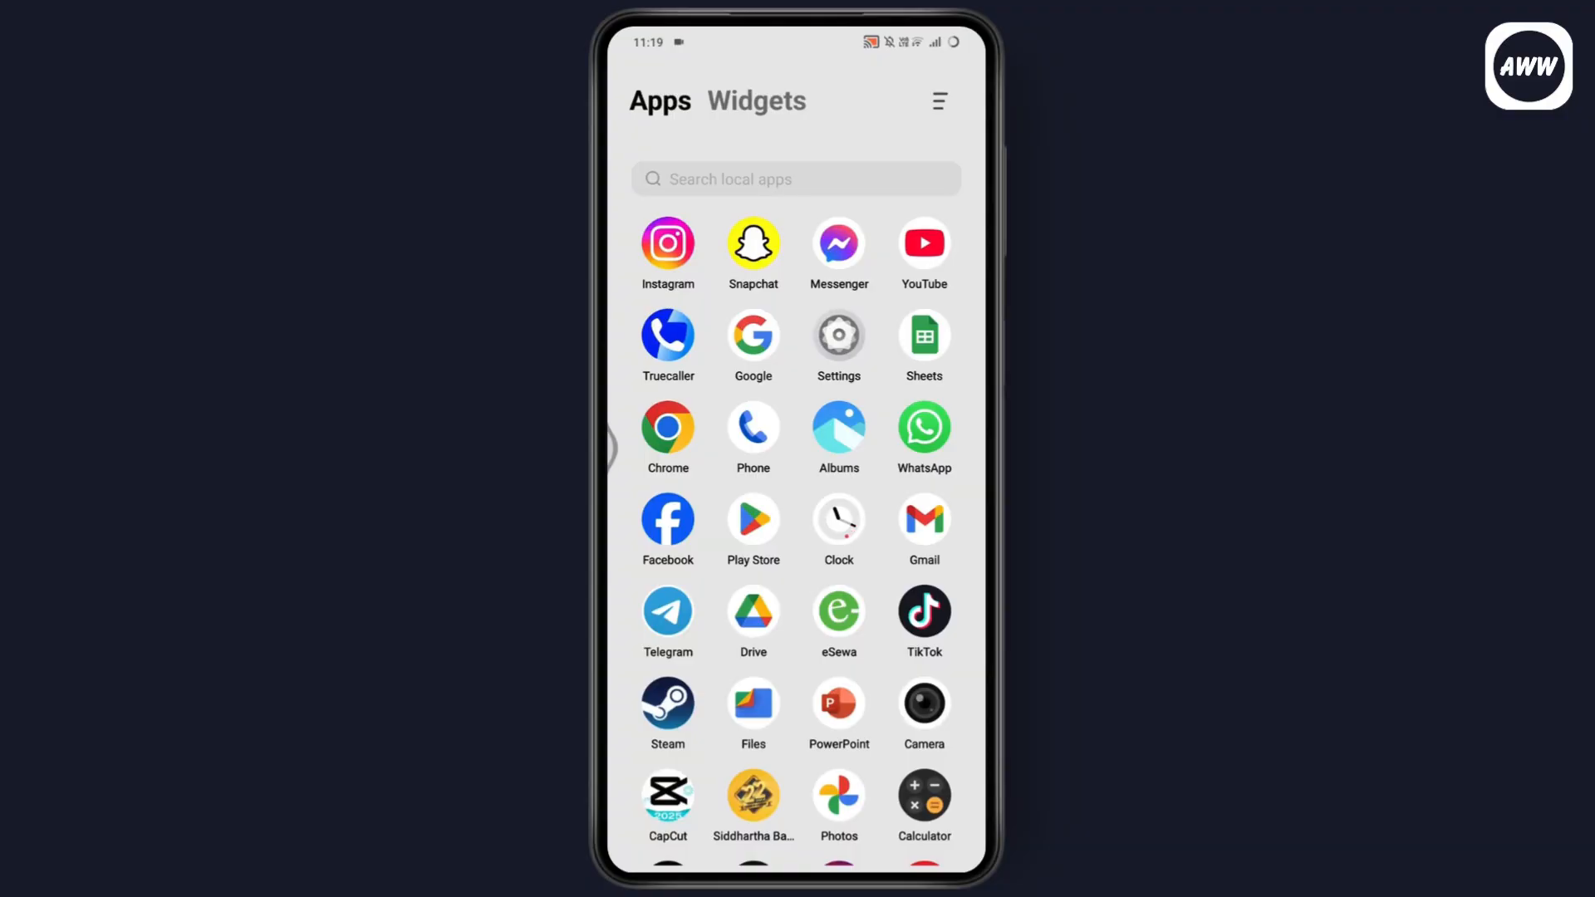
{"action": "left_click", "coordinate": [925, 430]}
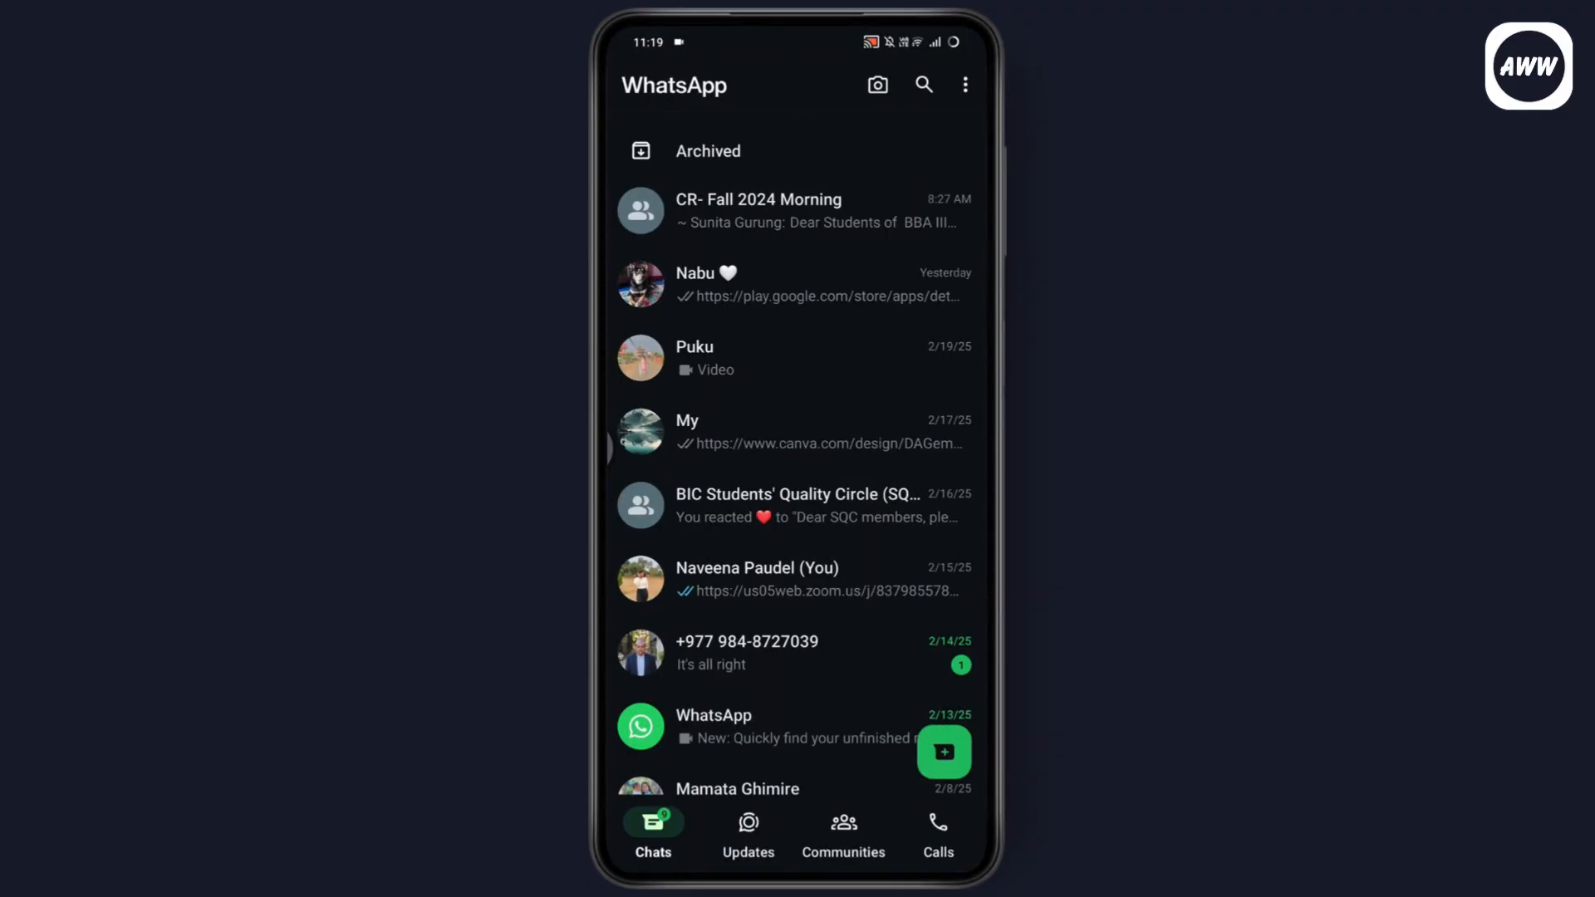
Reach WhatsApp Settings from the three-dot menu.
{"action": "left_click", "coordinate": [966, 84]}
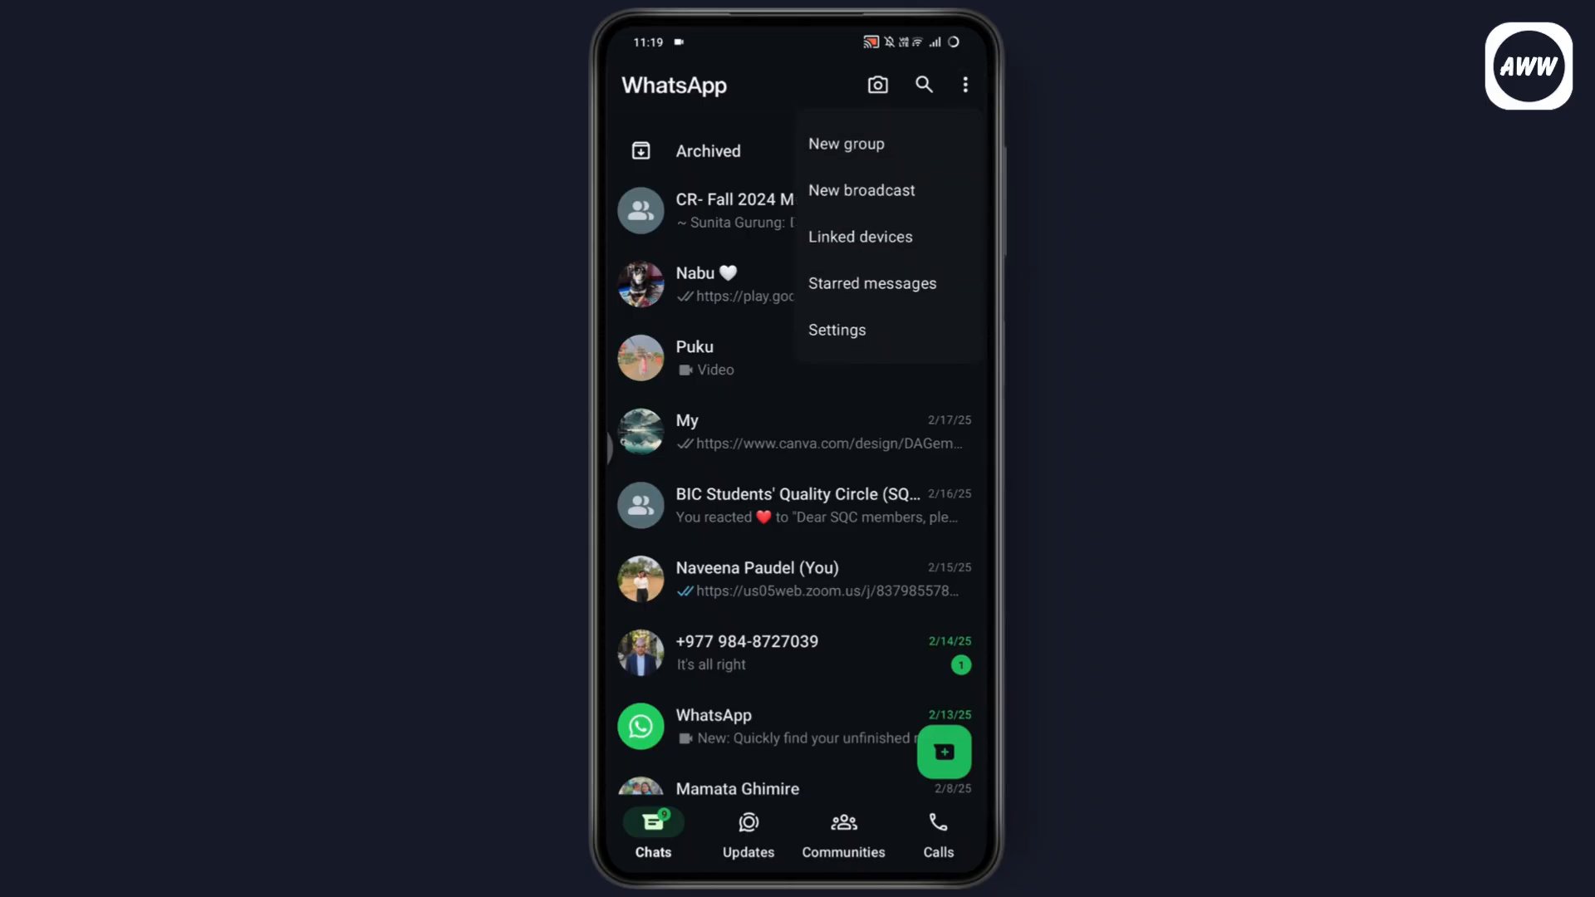
{"action": "left_click", "coordinate": [838, 330]}
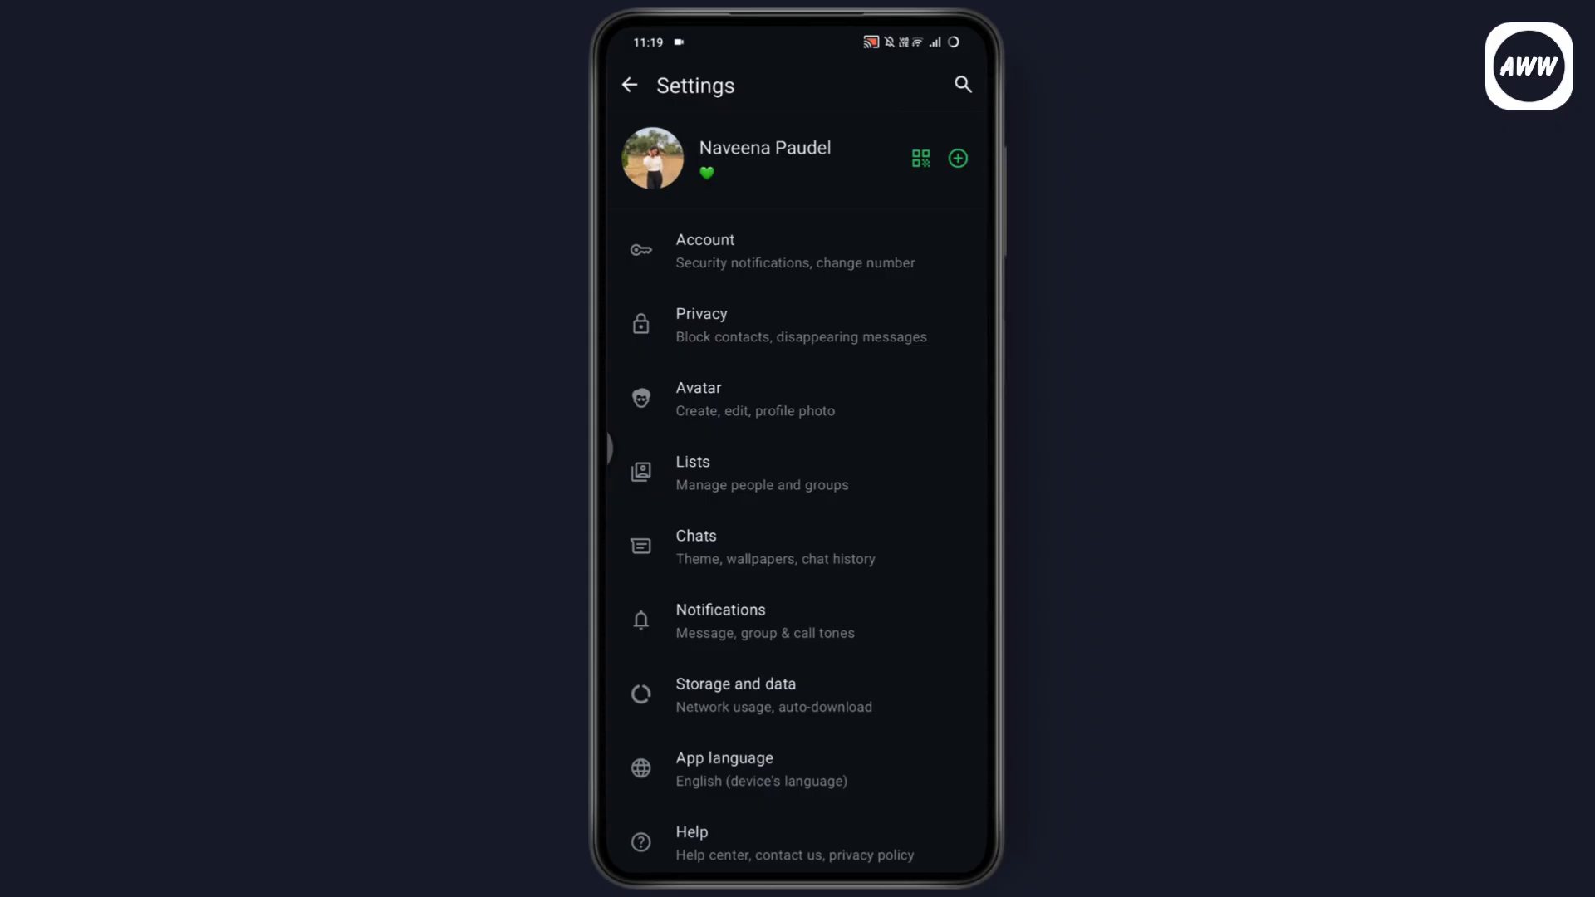
In Privacy, set 'Who can see my last seen' to Everyone and return to the main settings.
{"action": "left_click", "coordinate": [804, 325]}
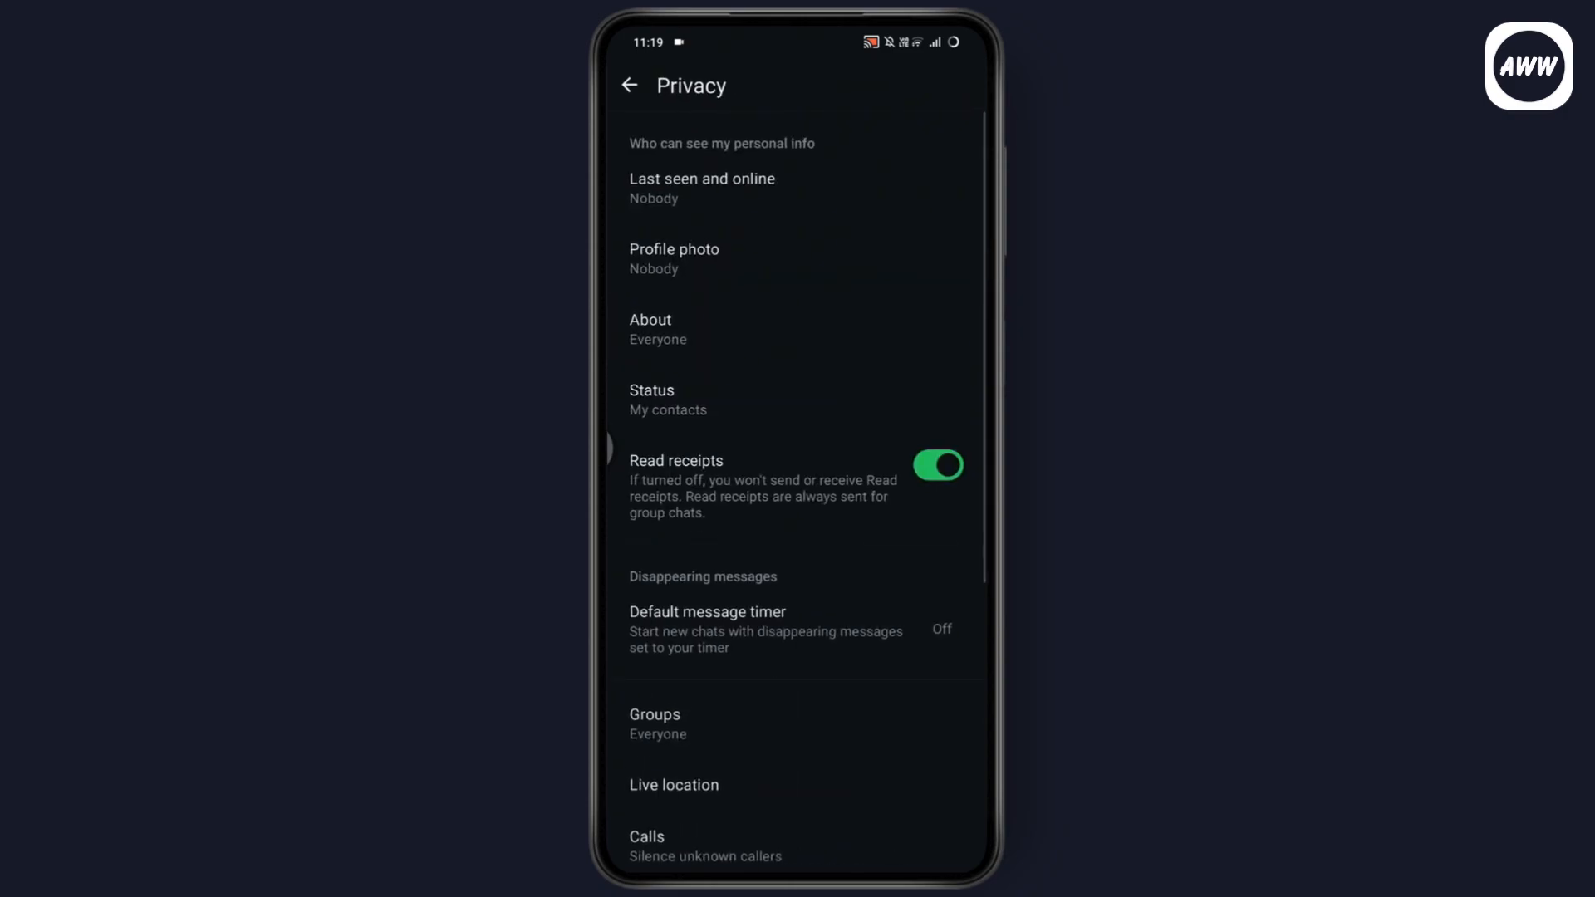
{"action": "left_click", "coordinate": [786, 187]}
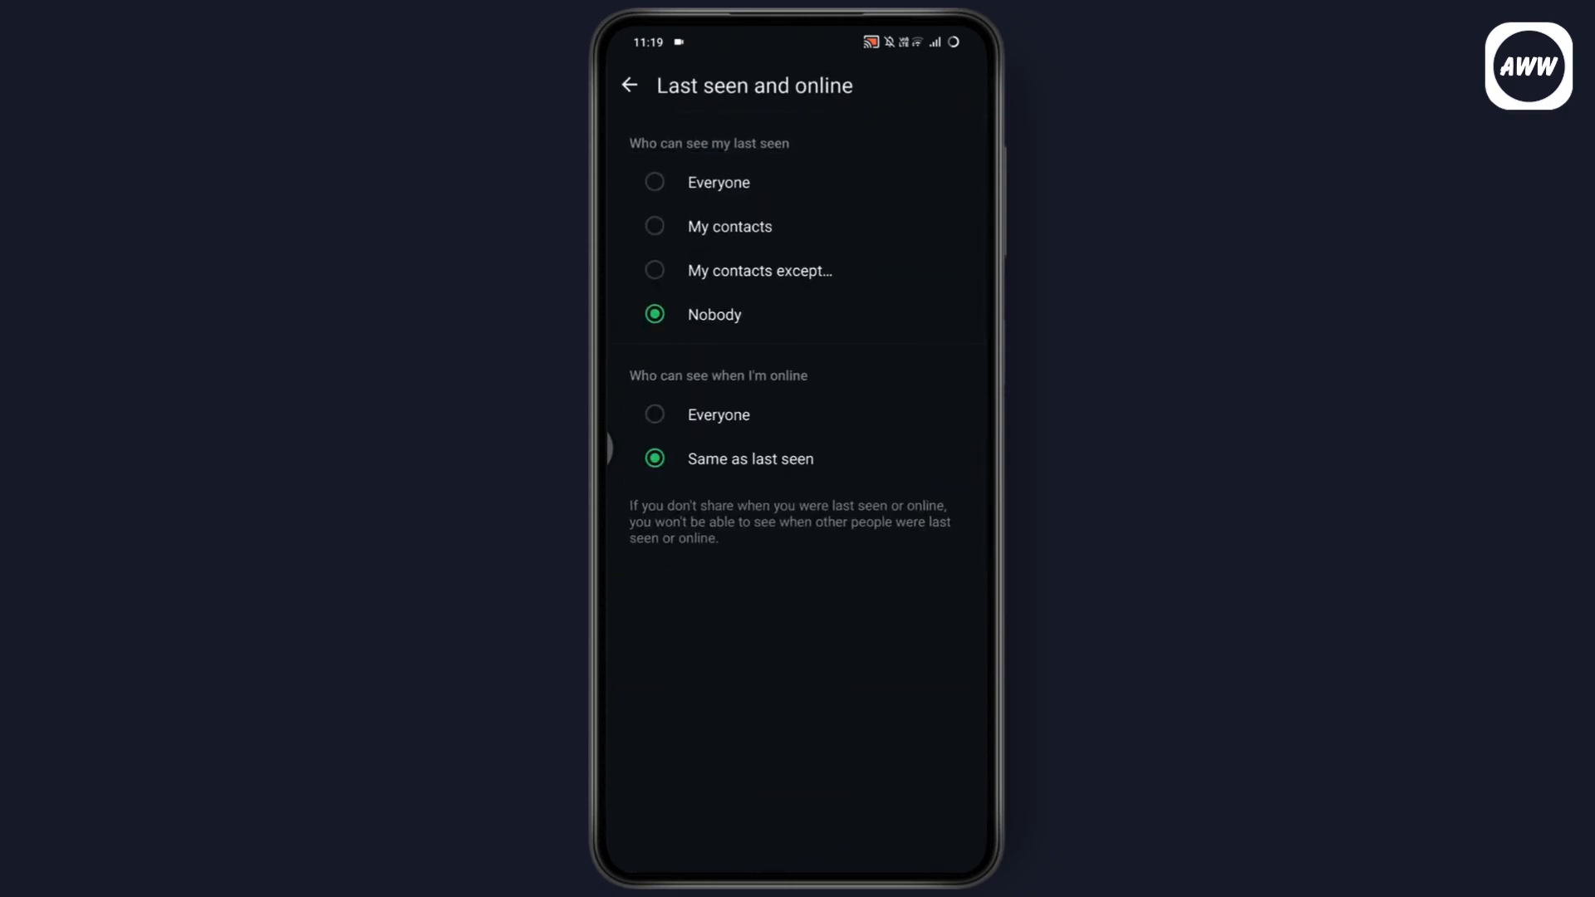
{"action": "left_click", "coordinate": [738, 186]}
{"action": "key", "text": "Escape"}
{"action": "key", "text": "Escape"}
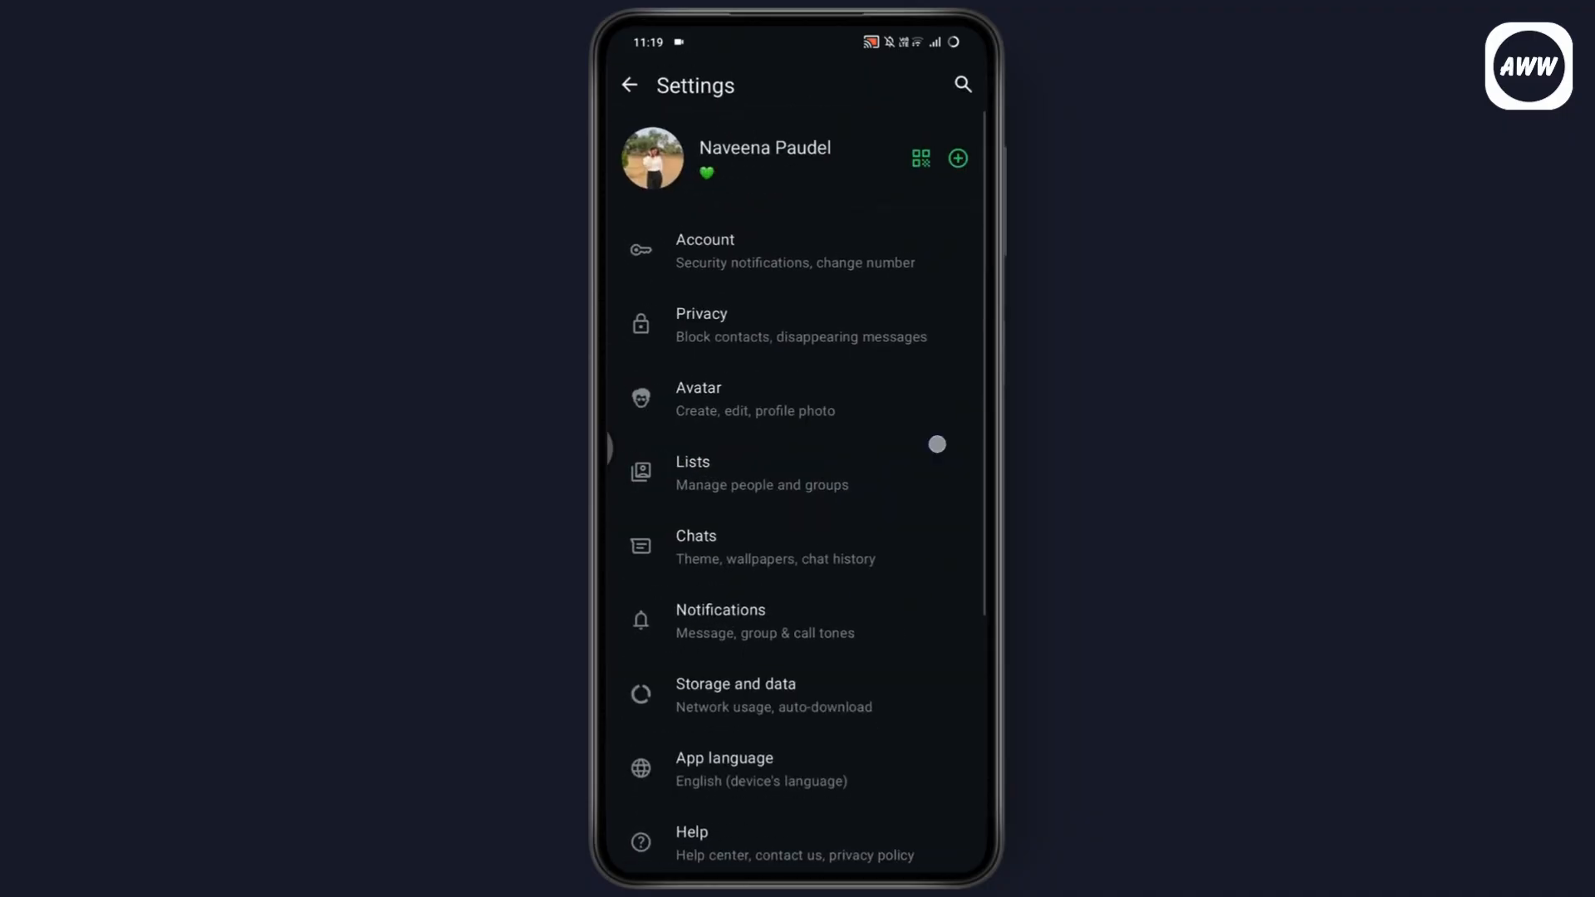
{"action": "key", "text": "Escape"}
Back in Chats, view the 'My' chat, whose header shows last seen yesterday at 7:30 AM.
{"action": "left_click", "coordinate": [786, 284]}
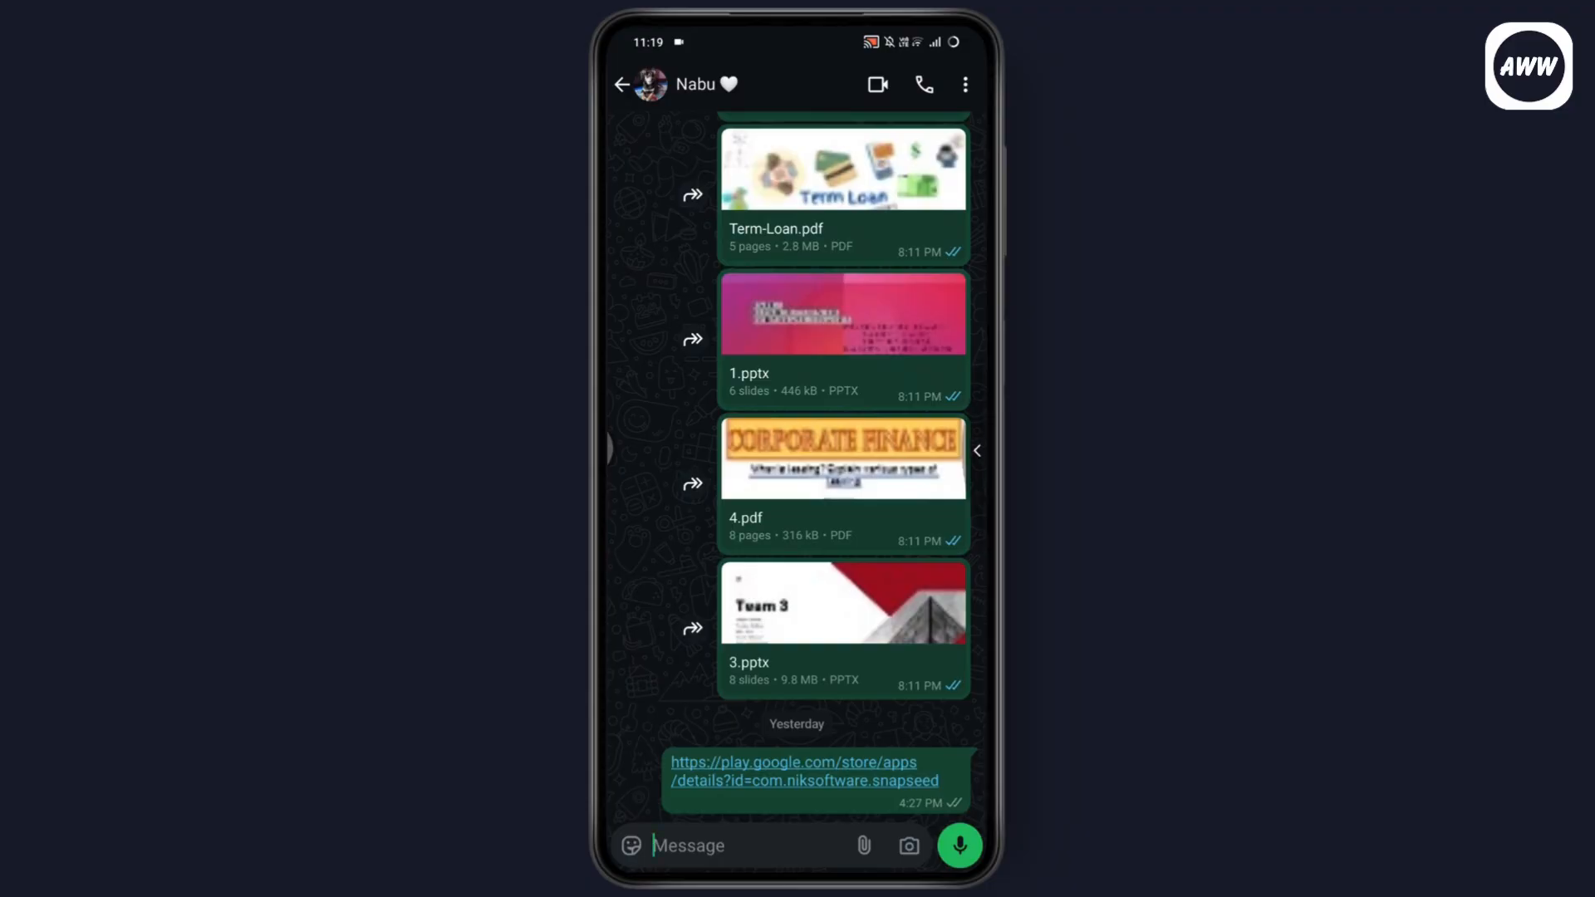
{"action": "key", "text": "Escape"}
{"action": "left_click", "coordinate": [748, 179]}
{"action": "left_click_drag", "start_coordinate": [814, 312], "coordinate": [814, 370]}
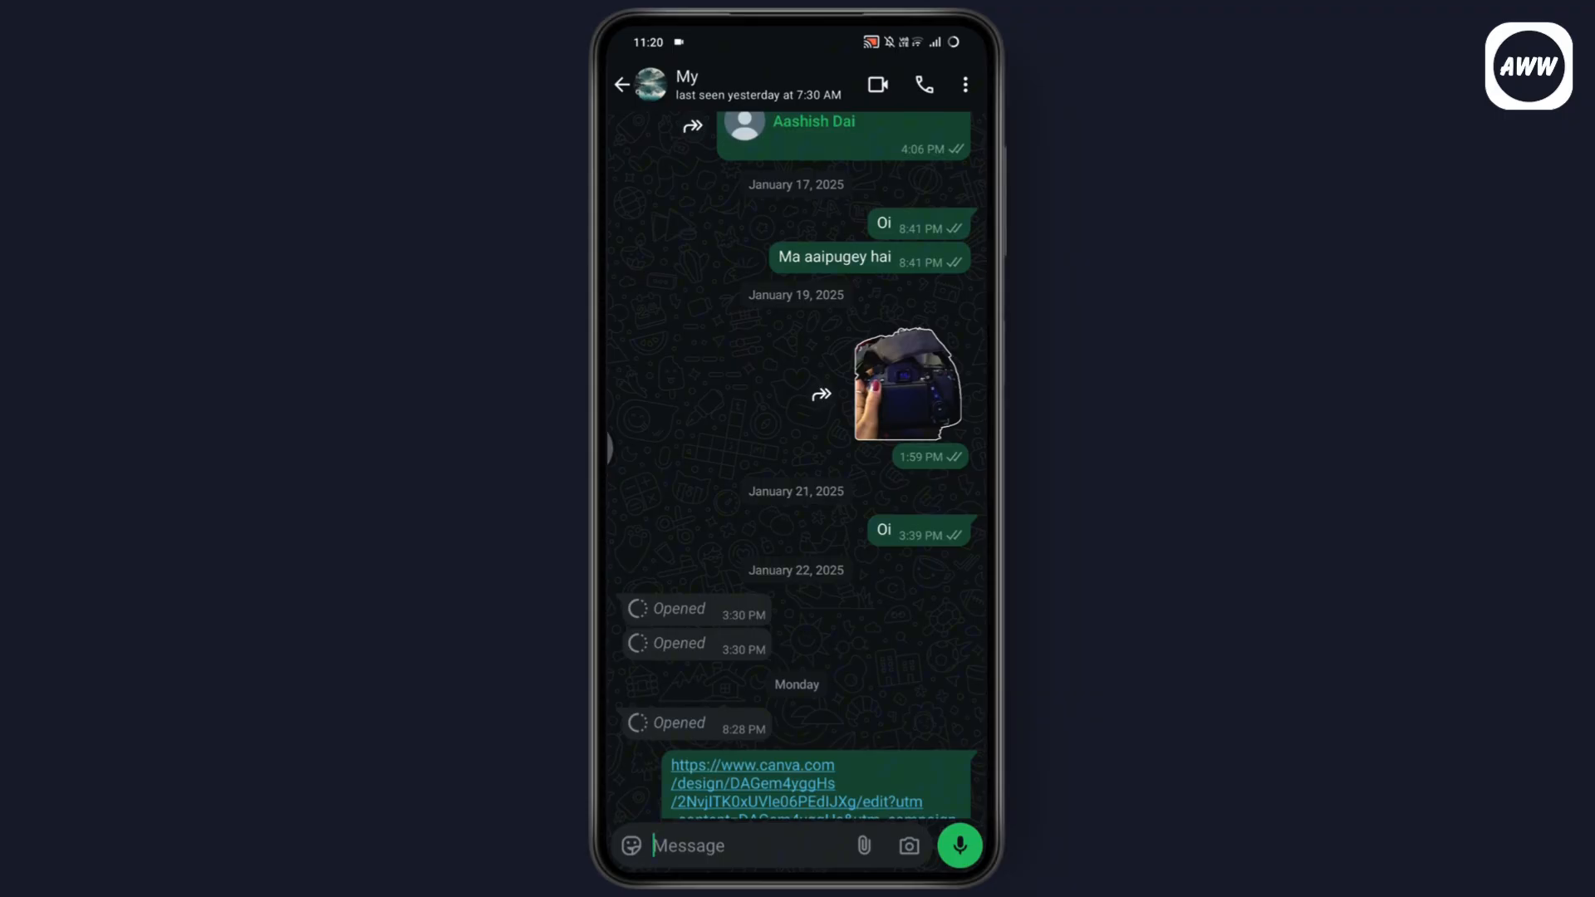
{"action": "left_click_drag", "start_coordinate": [929, 574], "coordinate": [929, 505]}
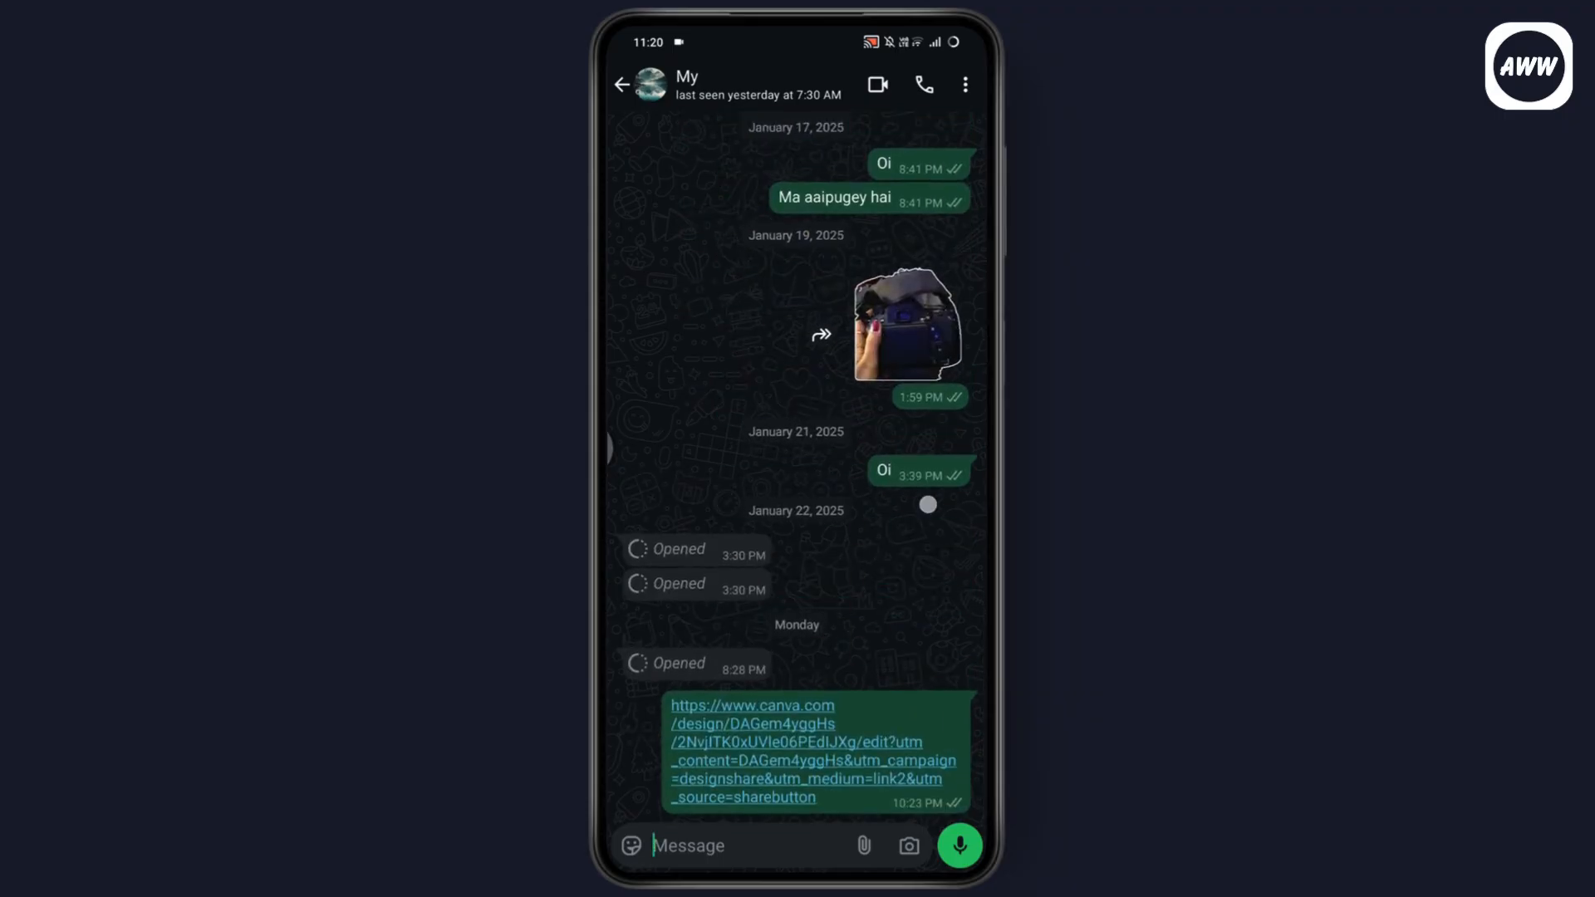